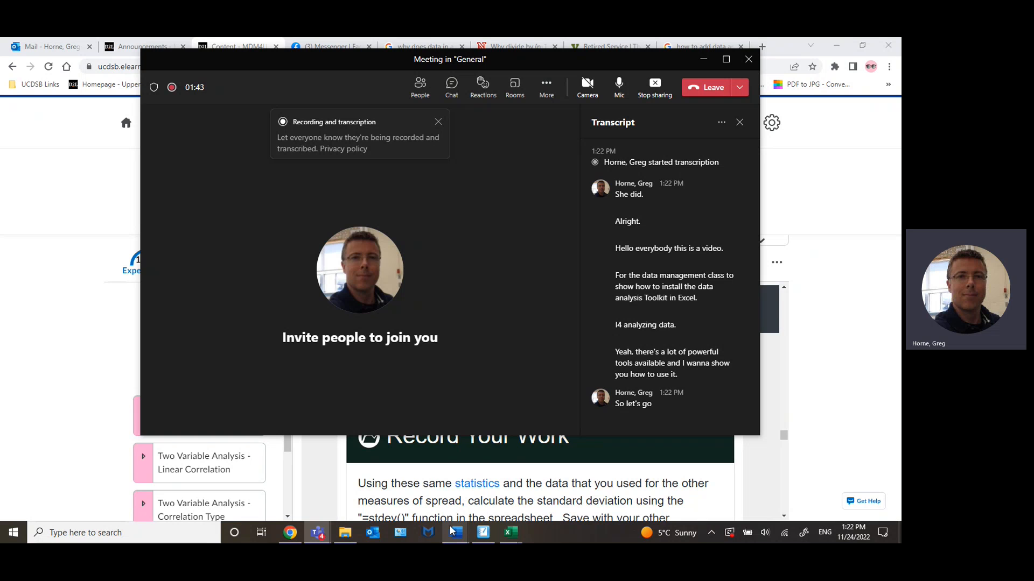
- Switch to Excel and bring the blank workbook Book2 to the front
click(515, 534)
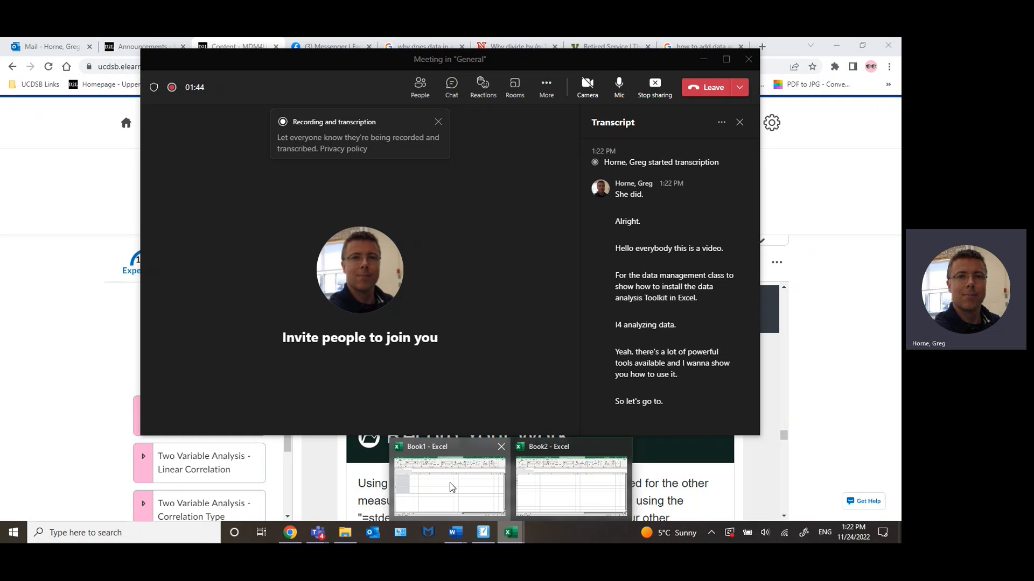
click(450, 483)
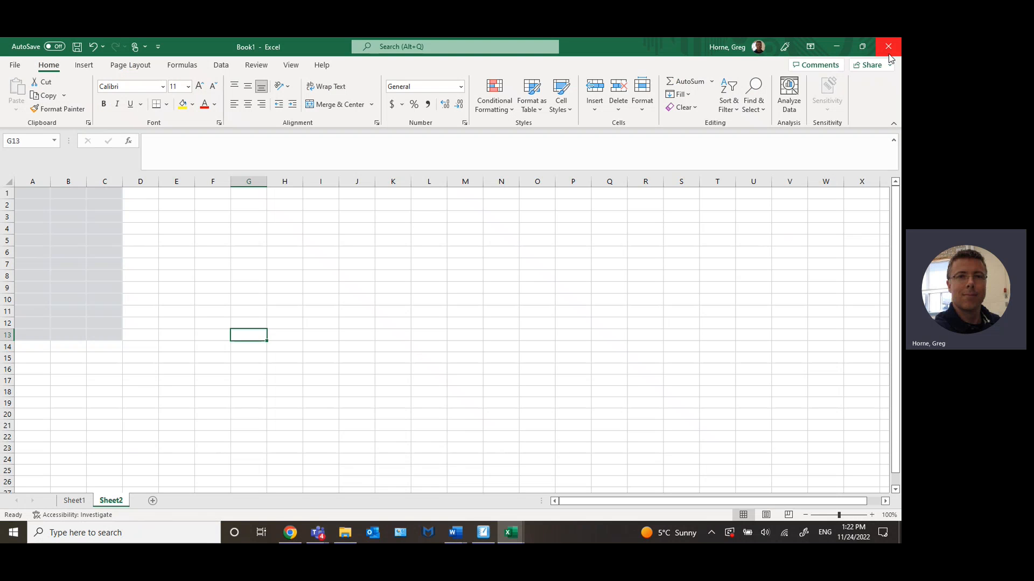
mouse_move(511, 539)
click(563, 478)
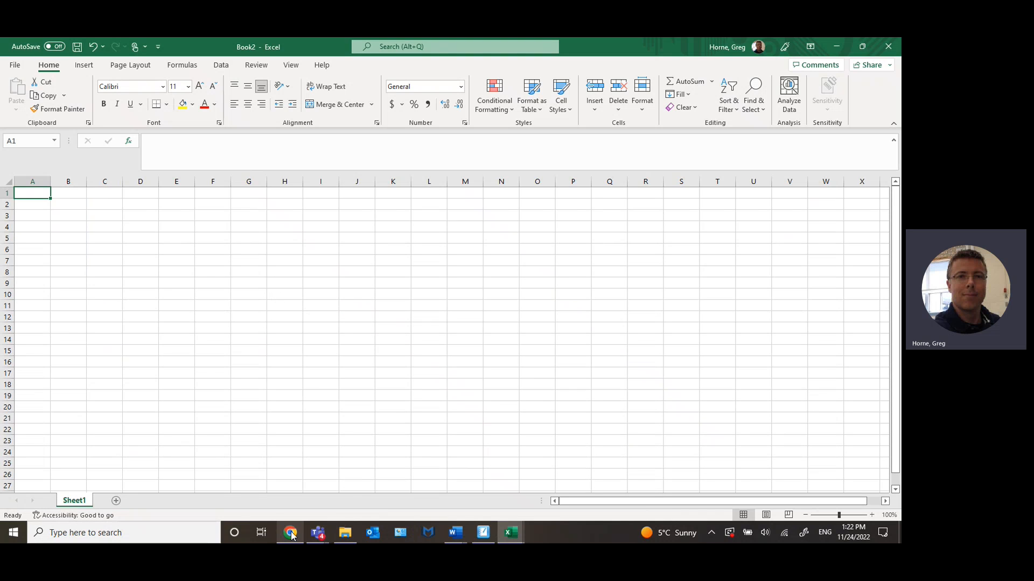
- Examine the Analysis ToolPak entry among Excel's add-ins, close the options without changes, and look for the Data Analysis command
click(15, 65)
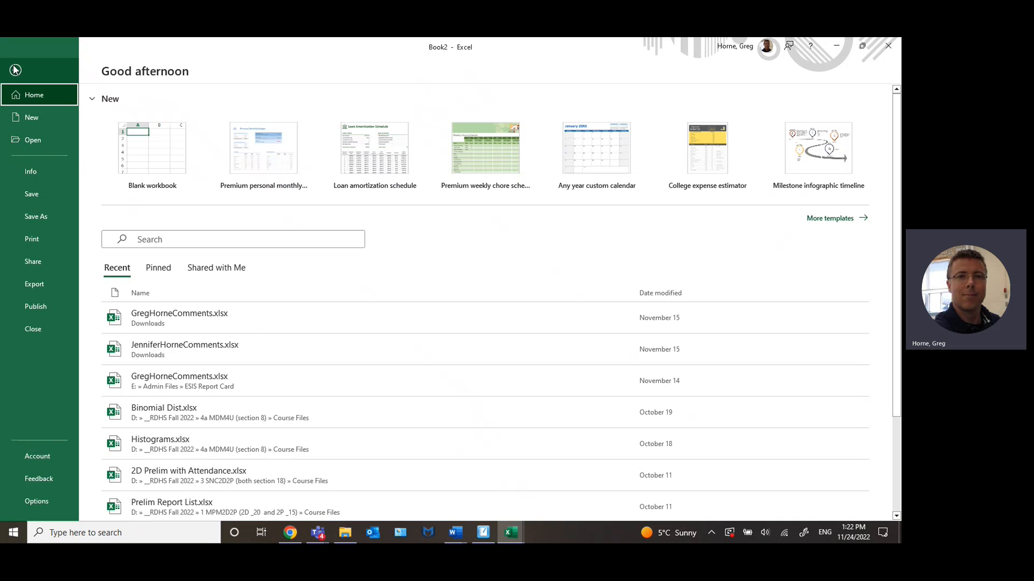
click(38, 502)
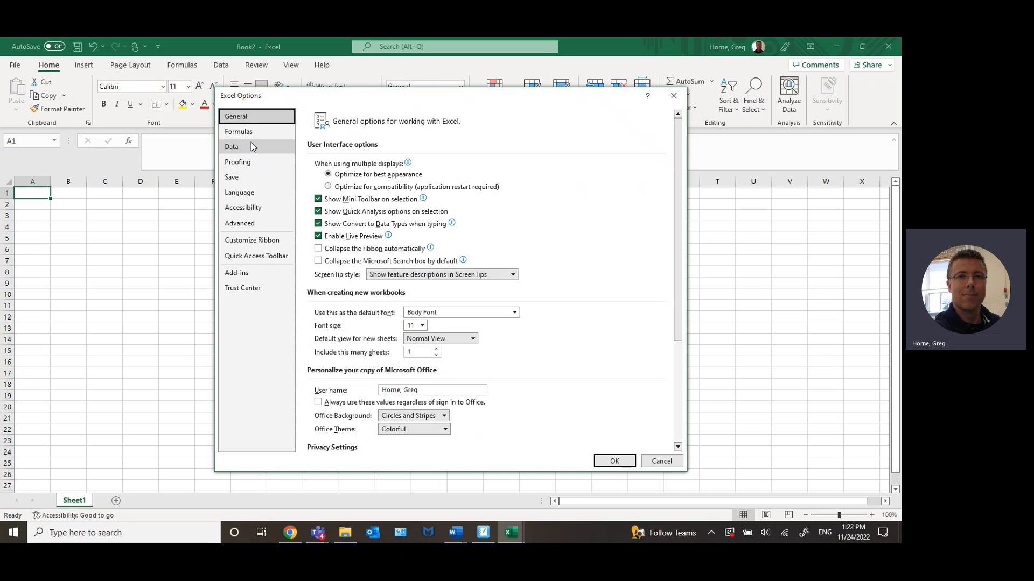
click(230, 273)
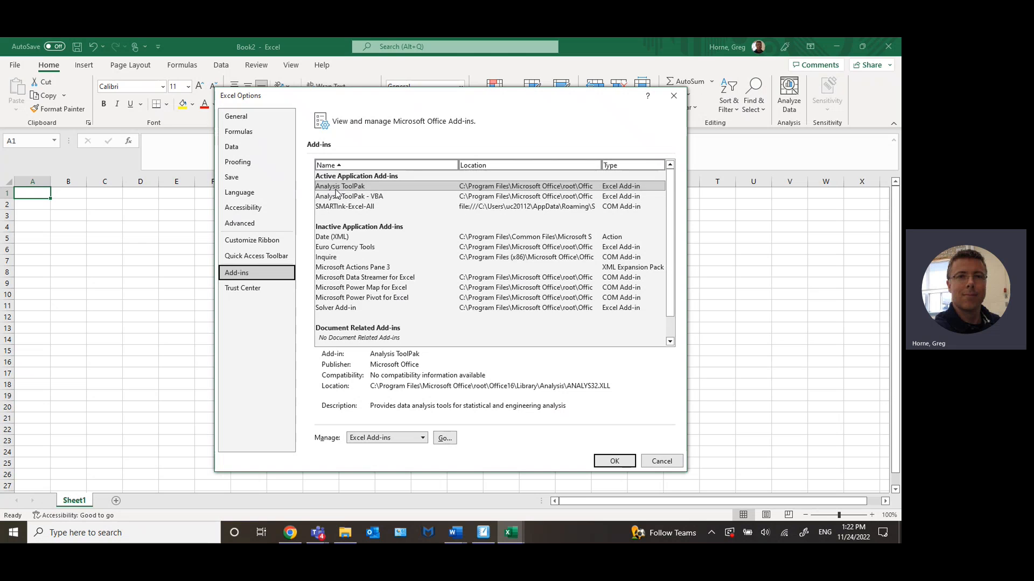
click(339, 188)
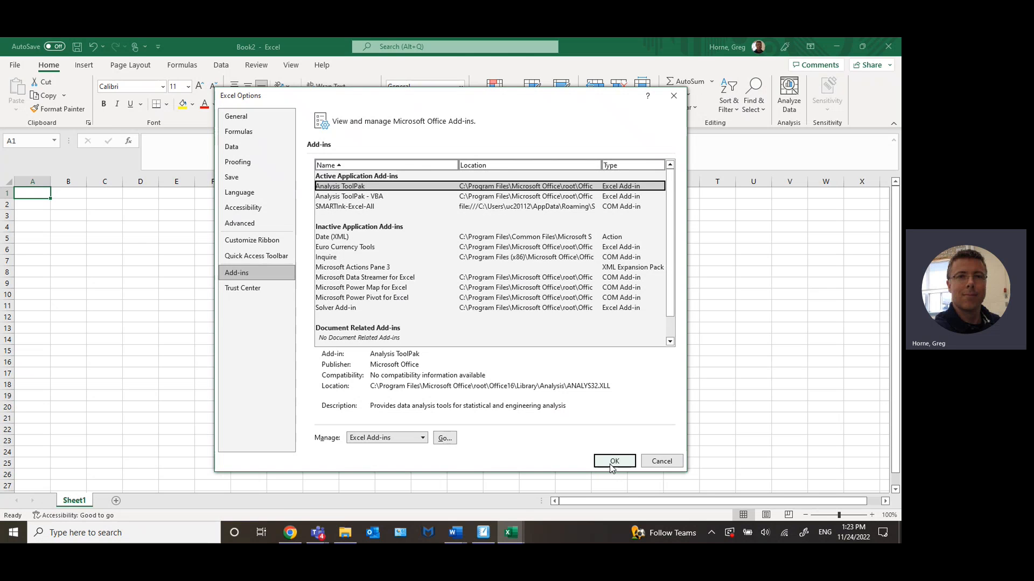
click(661, 463)
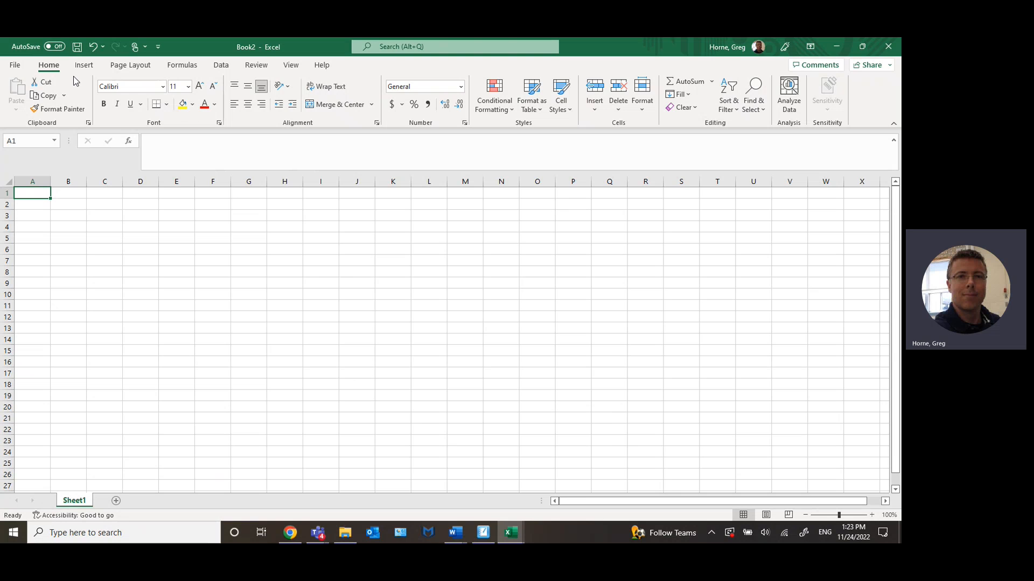
click(221, 65)
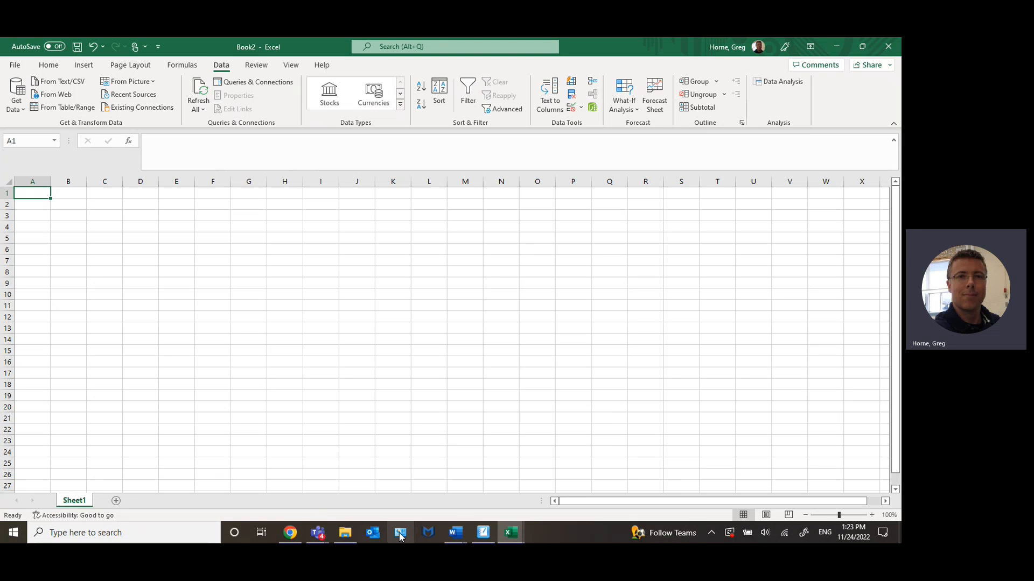
- Copy the Comparing Data Sets rows from Newfoundland to Nunavut from the browser lesson and paste them into Book2 starting at cell A1
click(289, 534)
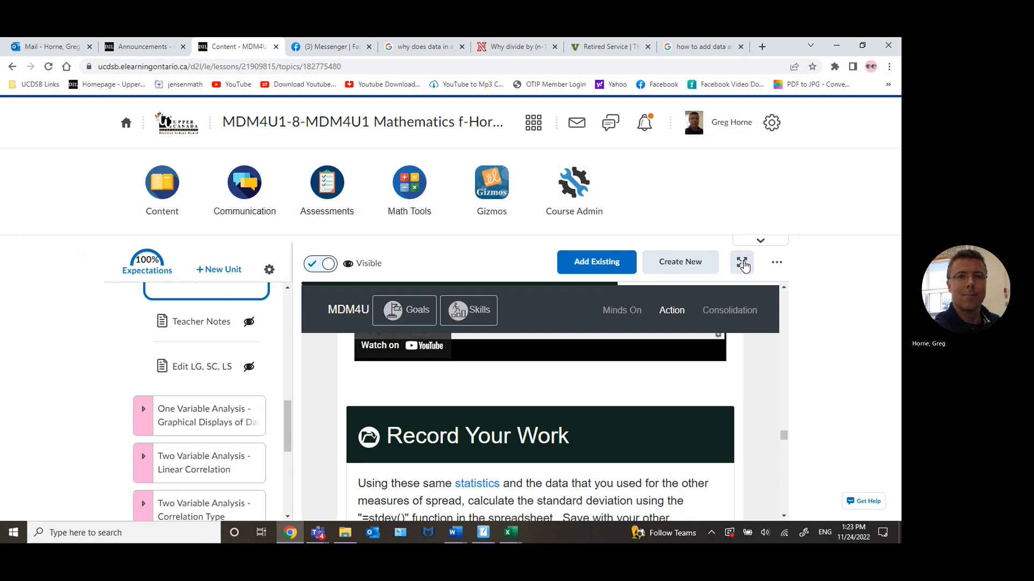
click(743, 264)
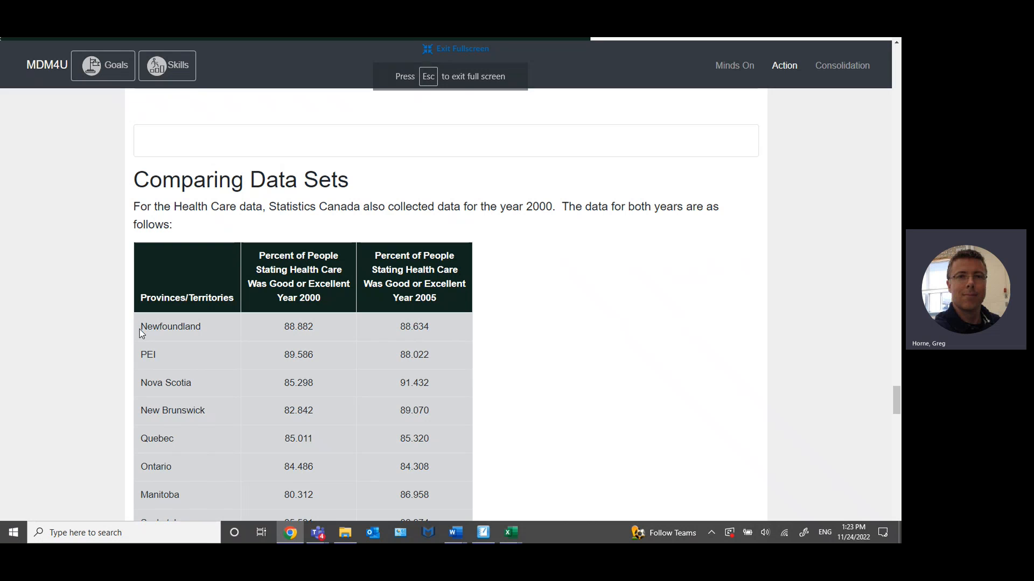
drag(141, 329, 433, 435)
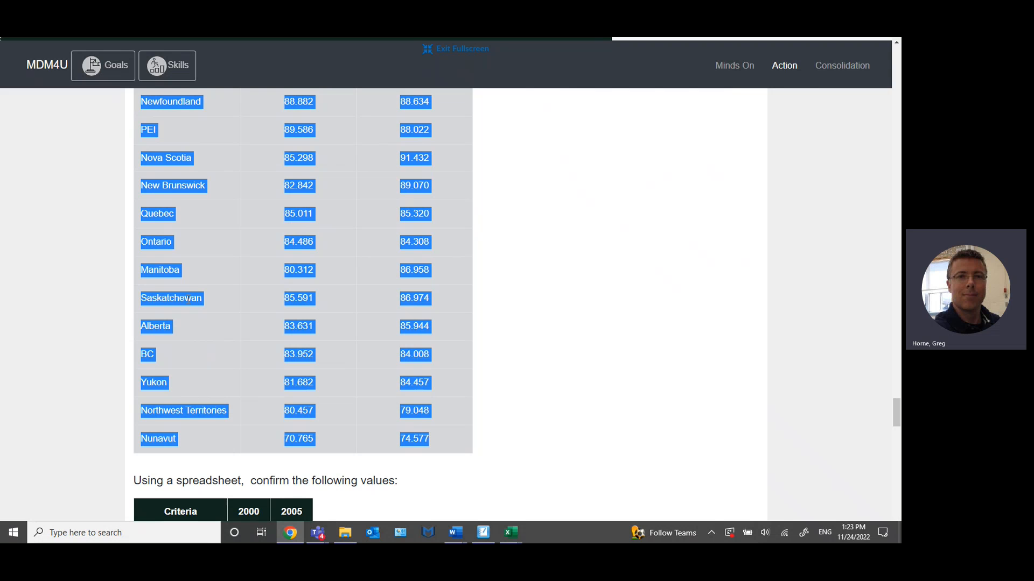
click(511, 532)
click(558, 490)
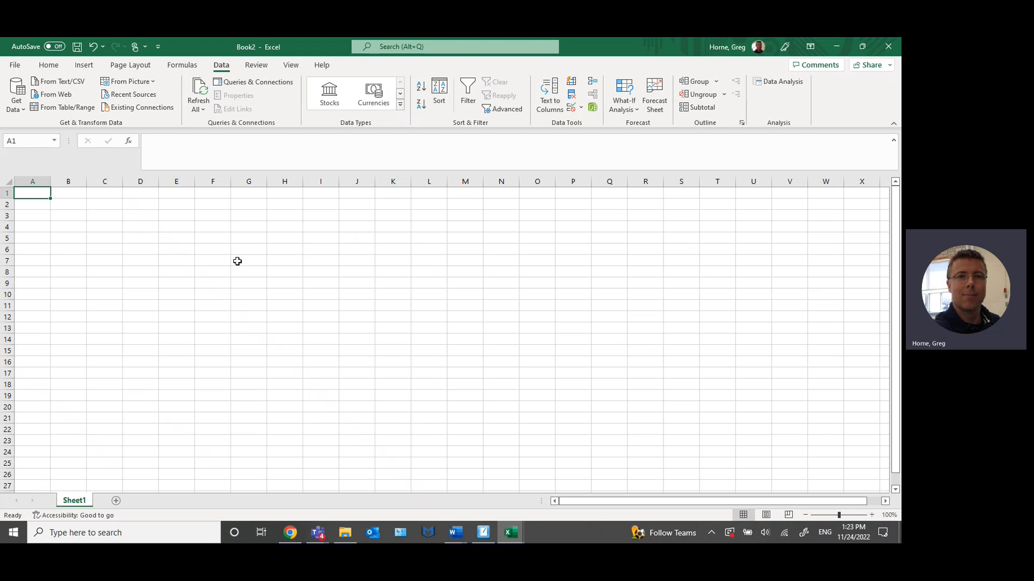
text(Newfoundland	88.882	88.634 PEI	89.586	88.022 Nova Scotia	85.298	91.432 New Brunswick	82.842	89.07 Quebec	85.011	85.32 Ontario	84.486	84.308 Manitoba	80.312	86.958 Saskatchewan	85.591	86.974 Alberta	83.631	85.944 BC	83.952	84.008 Yukon	81.682	84.457 Northwest Territories	80.457	79.048 Nunavut	70.765	74.577)
click(239, 303)
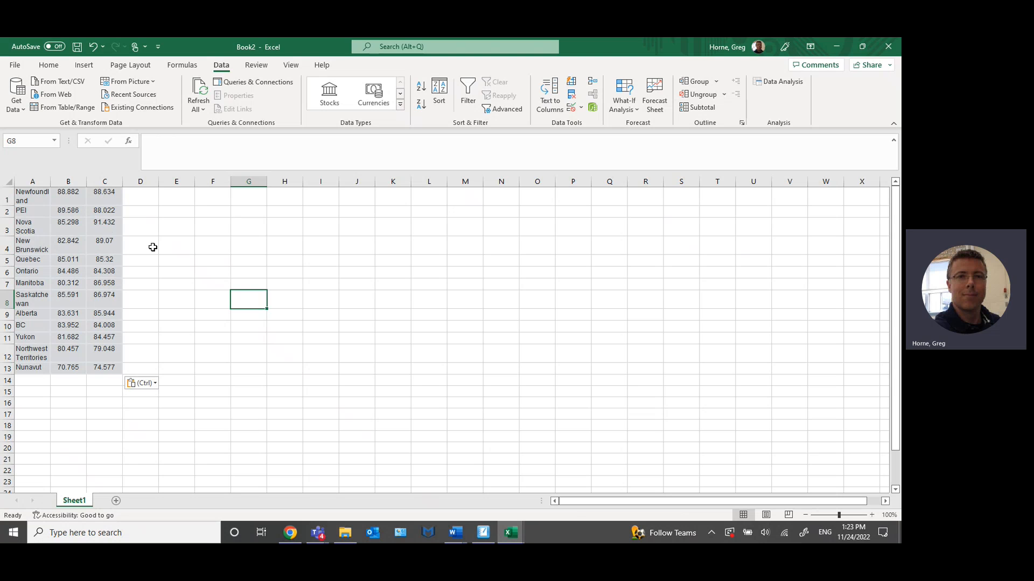
- Examine the lesson's table of 2000 and 2005 criteria values in the browser, and return to Book2 in Excel
click(318, 536)
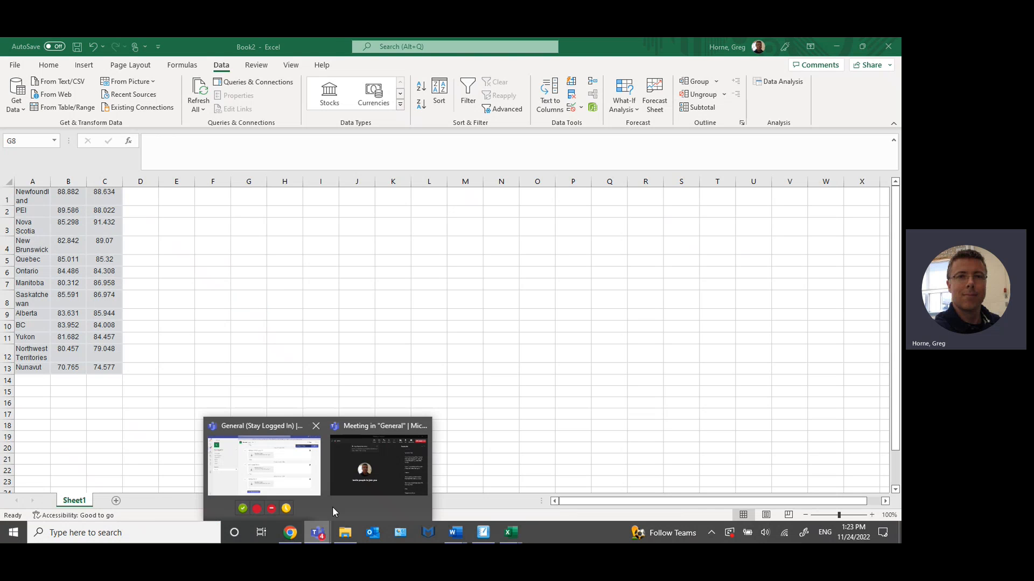
click(291, 534)
click(528, 441)
scroll(528, 441, down, 4)
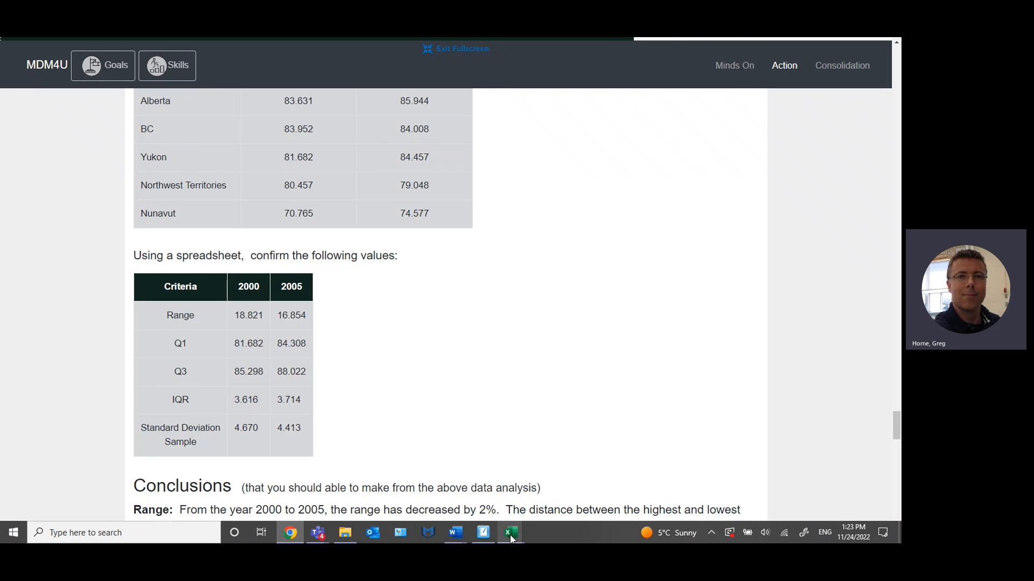
mouse_move(510, 533)
click(552, 487)
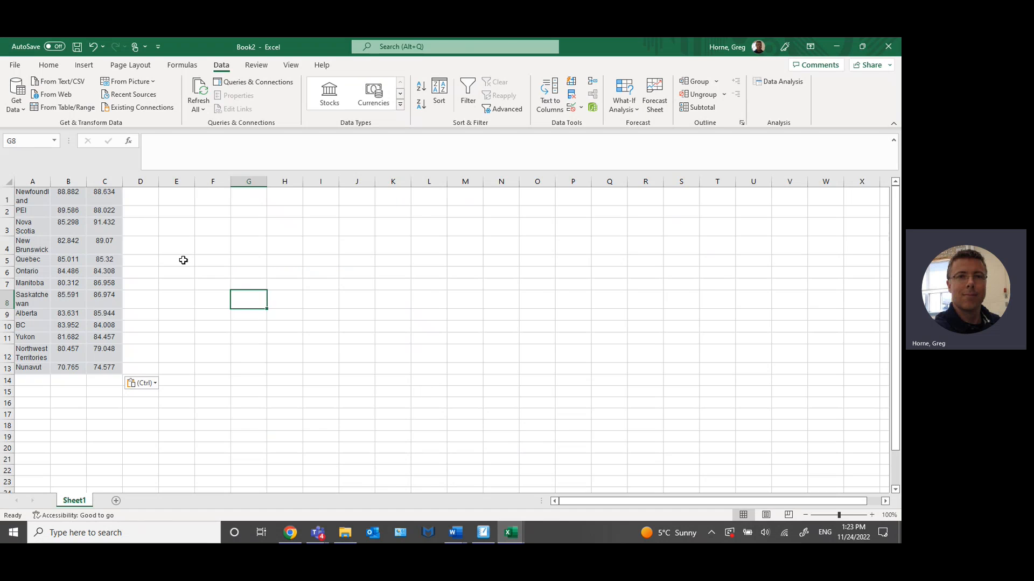
- Start the Descriptive Statistics data analysis and set its input range to $B$1:$B$13
click(319, 247)
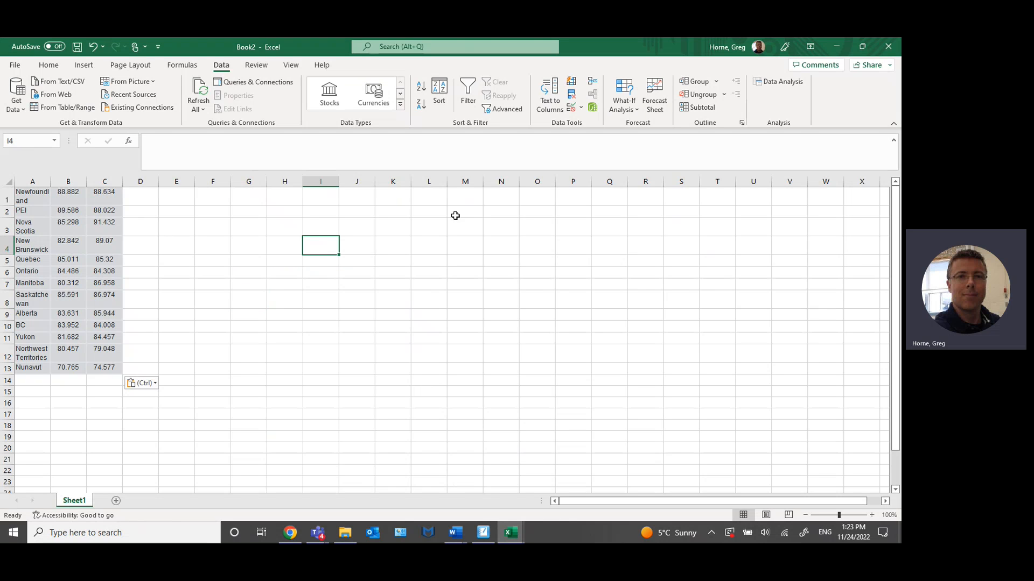
click(789, 84)
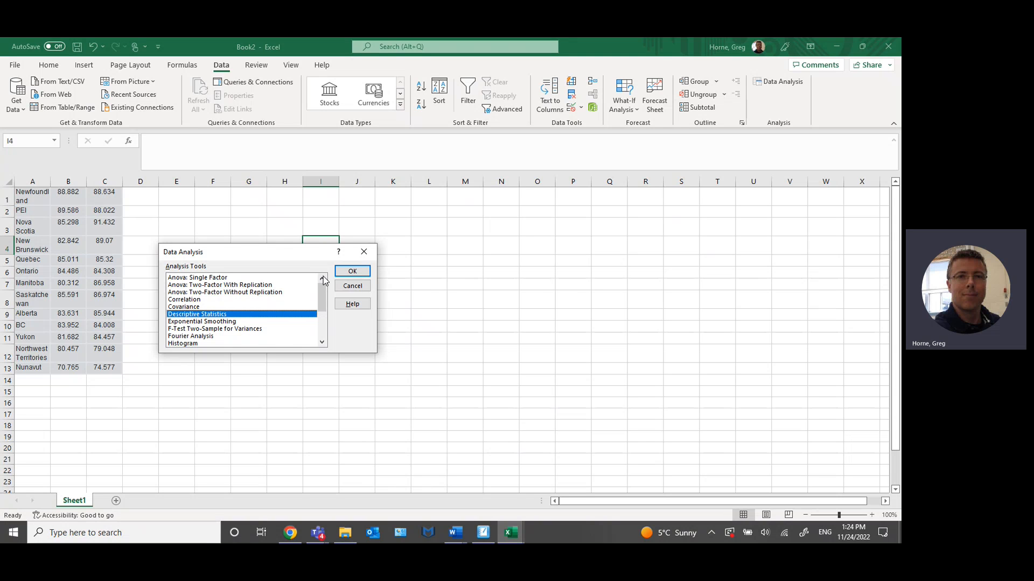
click(353, 273)
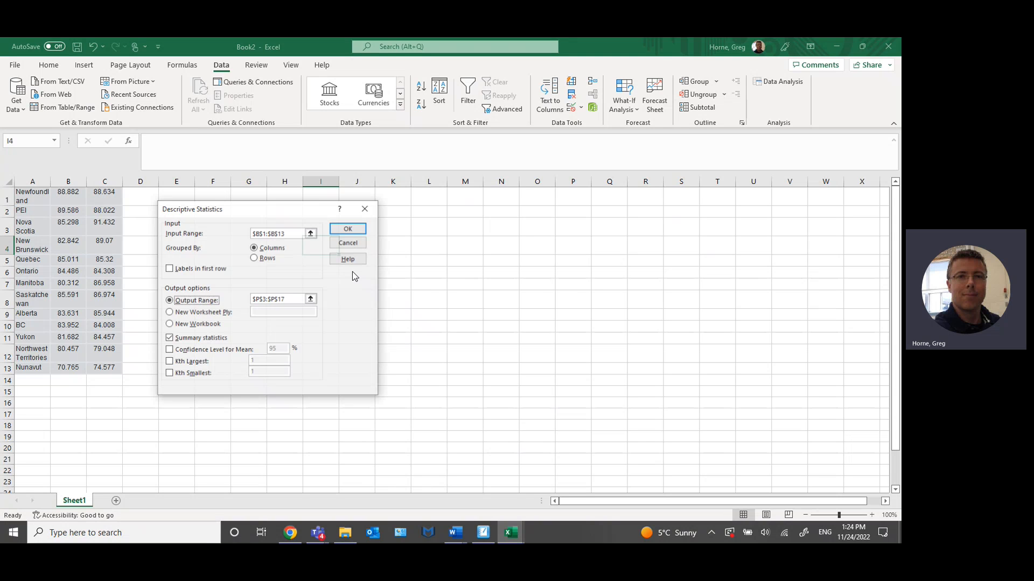
click(310, 233)
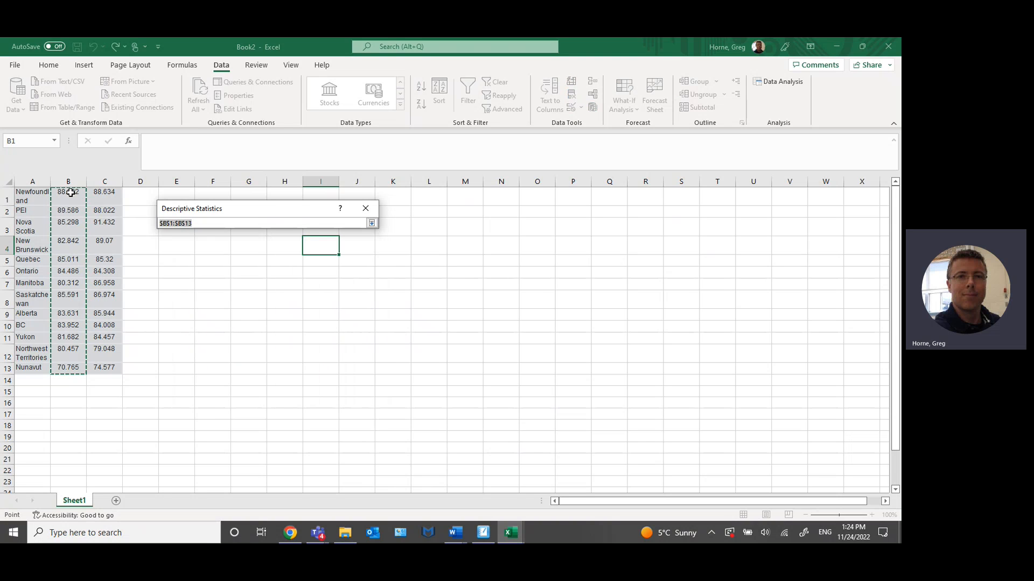
click(177, 336)
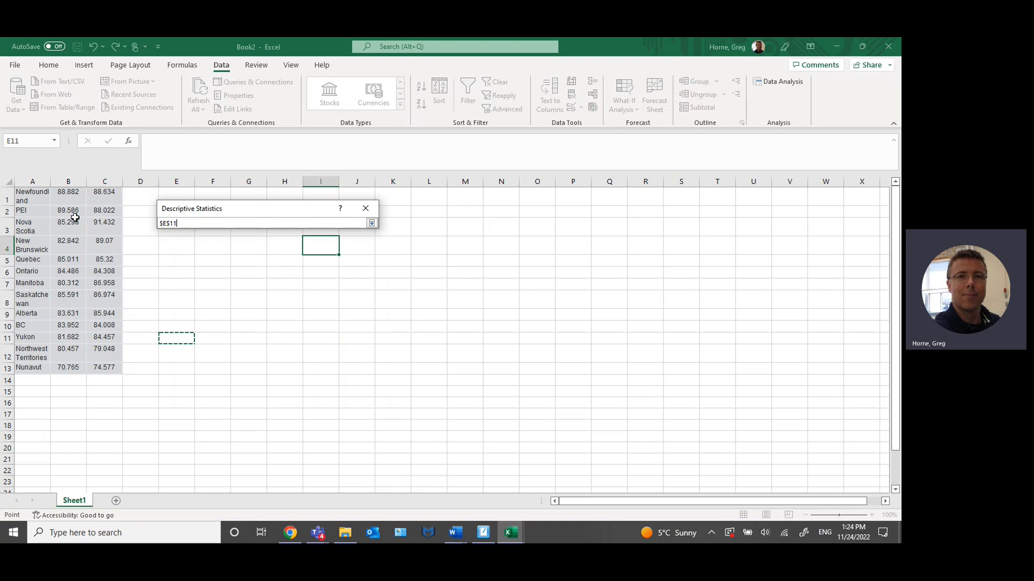
drag(71, 194, 72, 368)
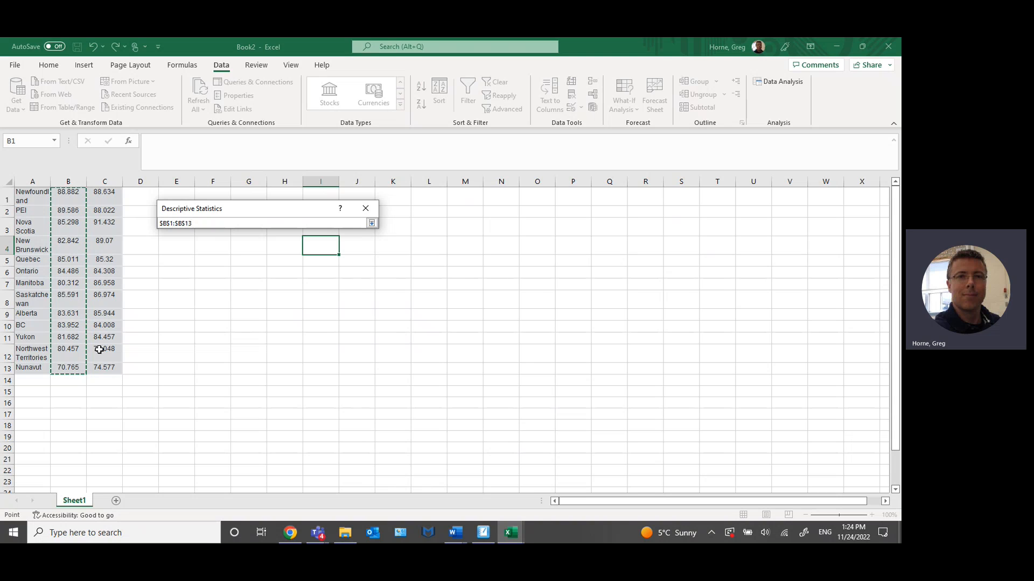
click(366, 209)
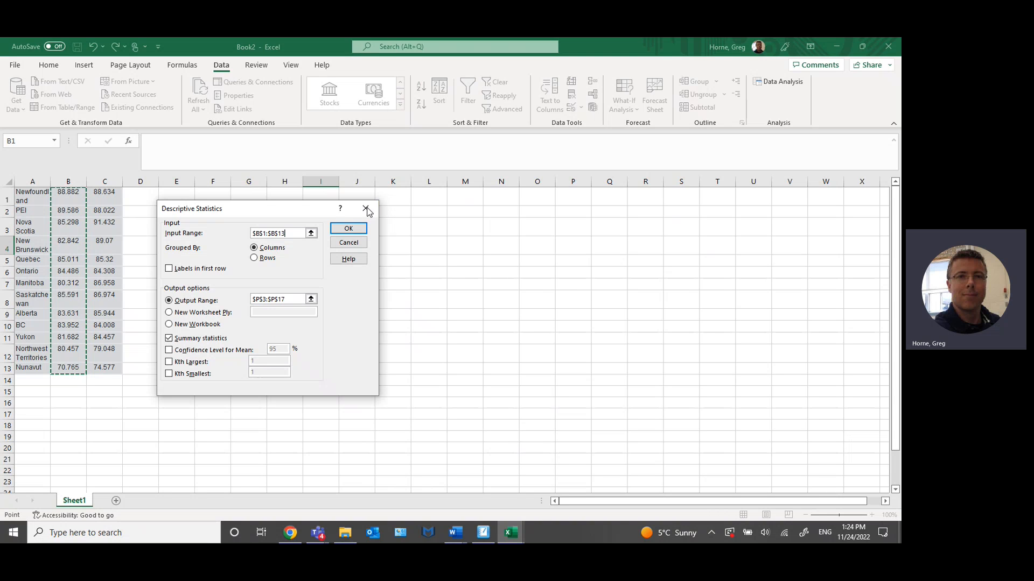
- Set the output range to $G$1:$J$17 and generate the descriptive statistics with Summary statistics included
click(311, 299)
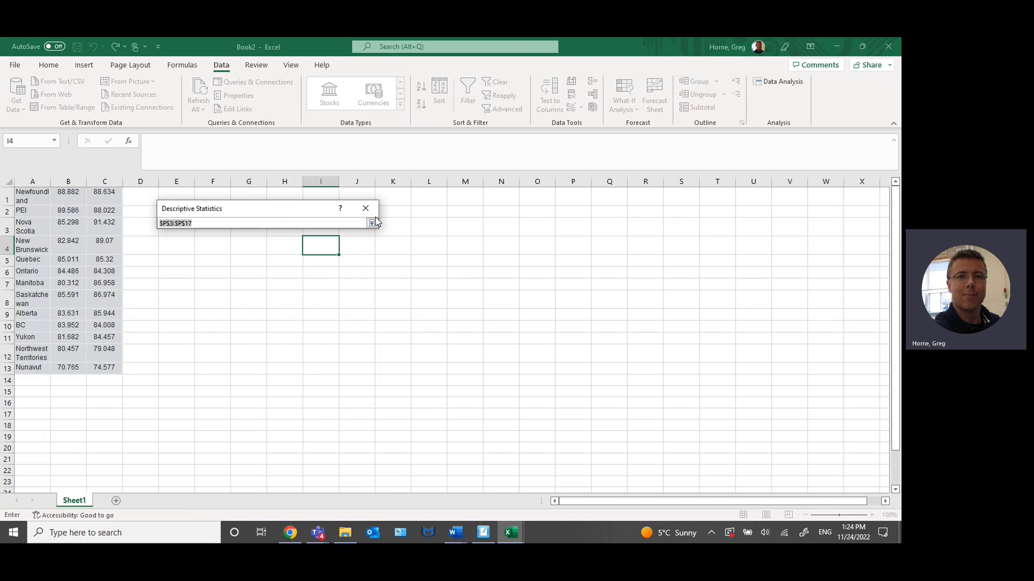
drag(242, 196, 372, 414)
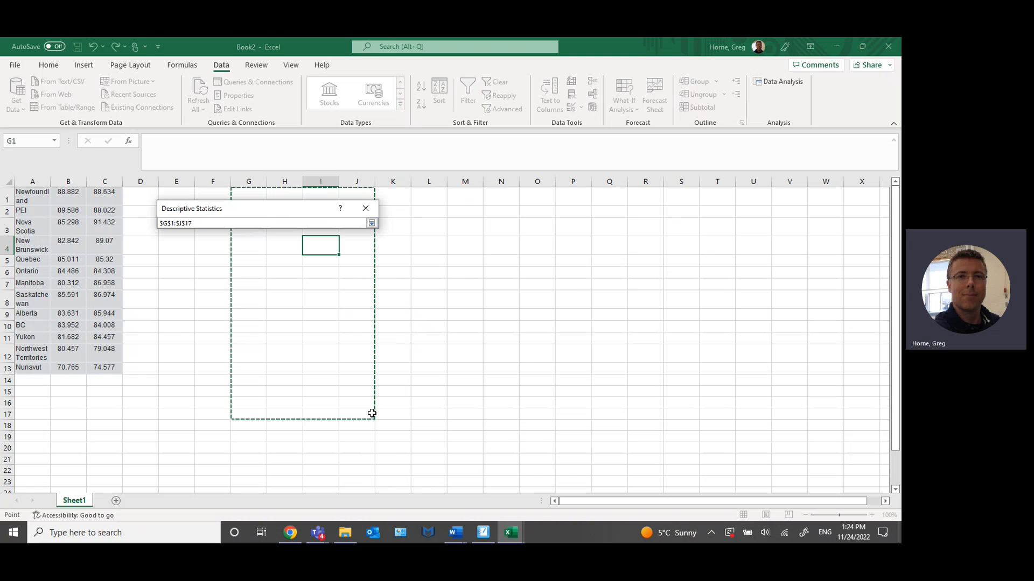
click(366, 210)
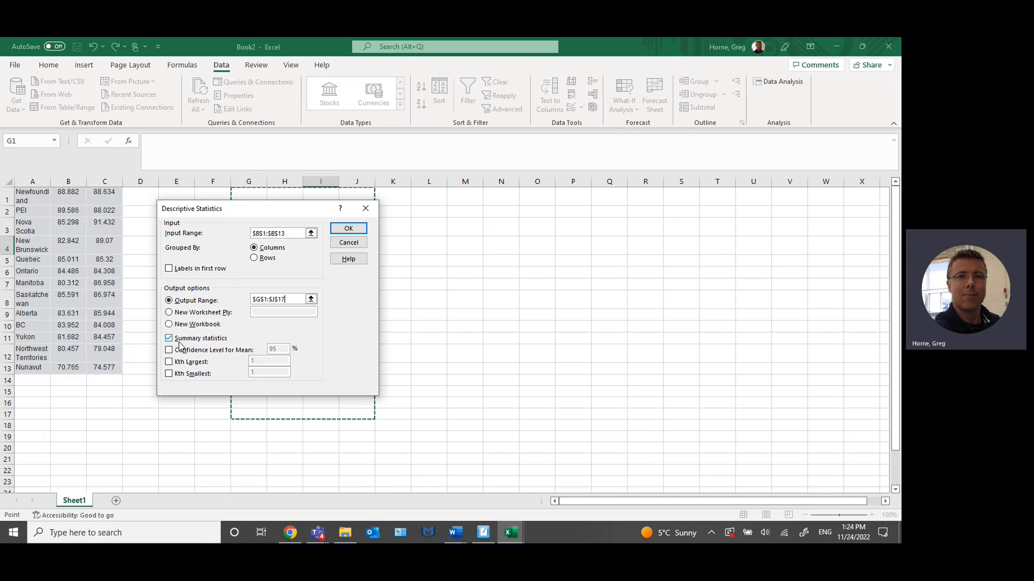
click(349, 228)
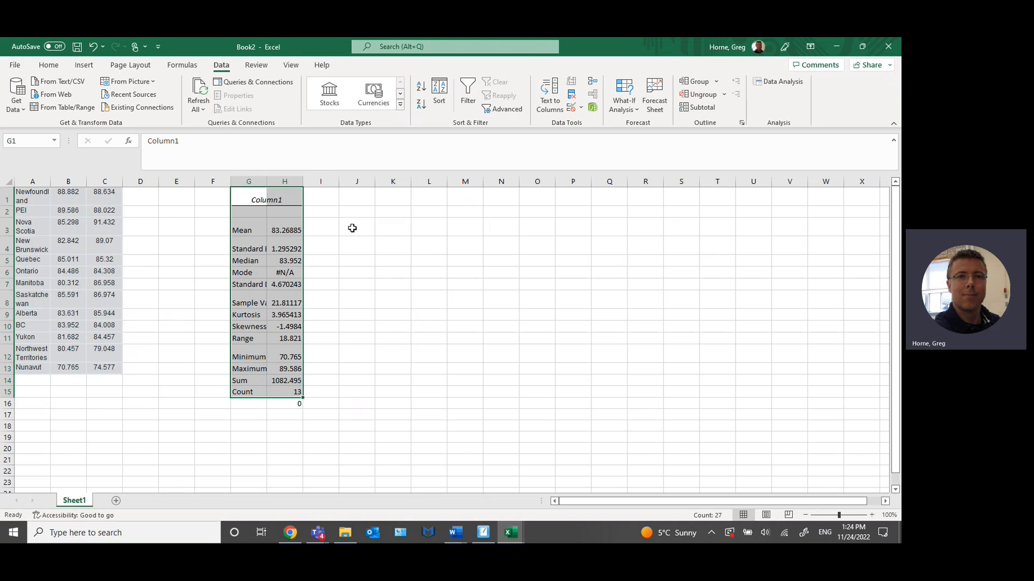
- Widen columns G and H until the statistics' labels and values are fully readable
drag(267, 181, 543, 183)
drag(361, 185, 319, 183)
drag(501, 183, 415, 184)
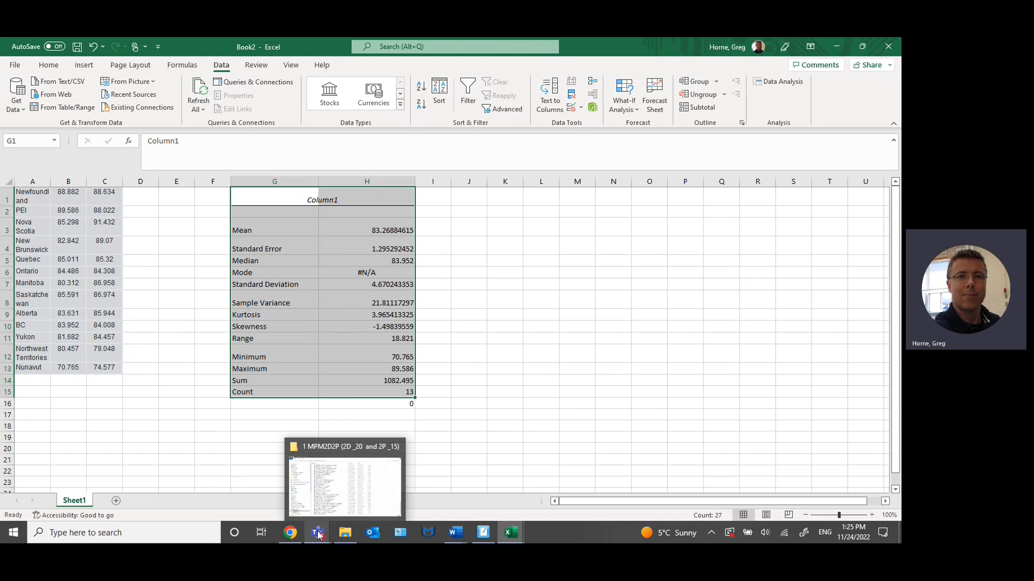
- Compare the year 2000 range and sample standard deviation in the browser lesson with the results in Book2
click(290, 533)
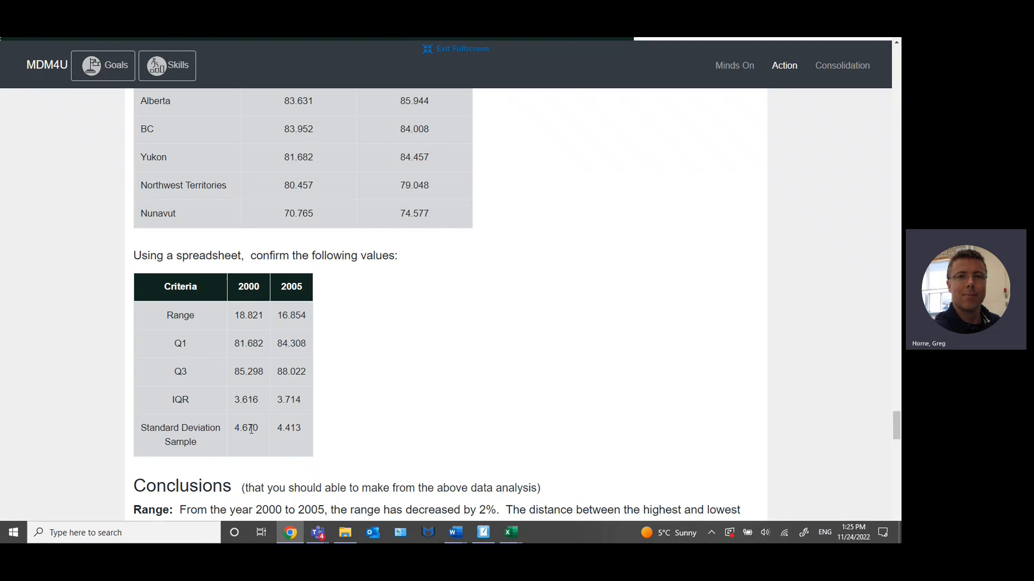
mouse_move(511, 533)
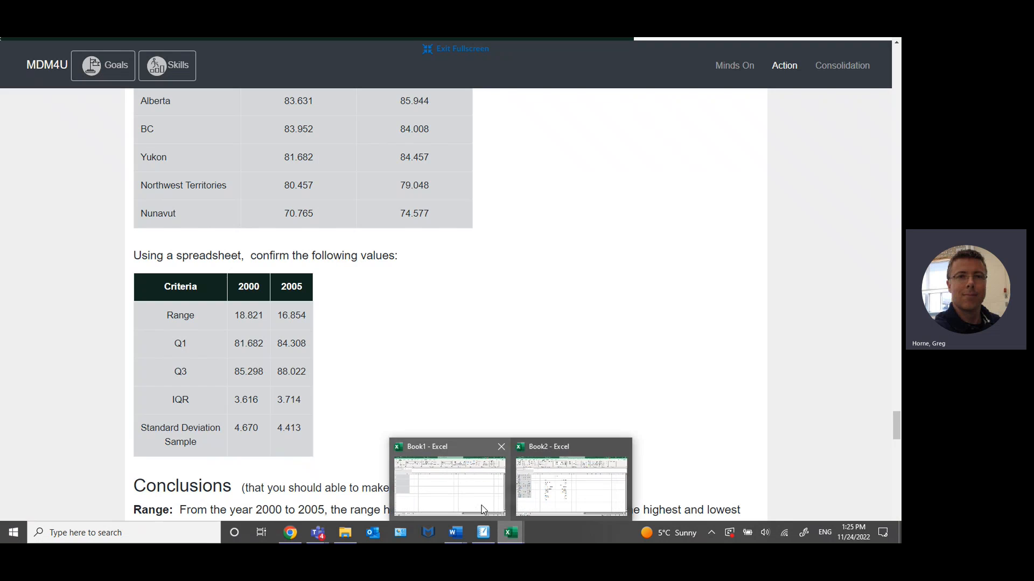
click(557, 499)
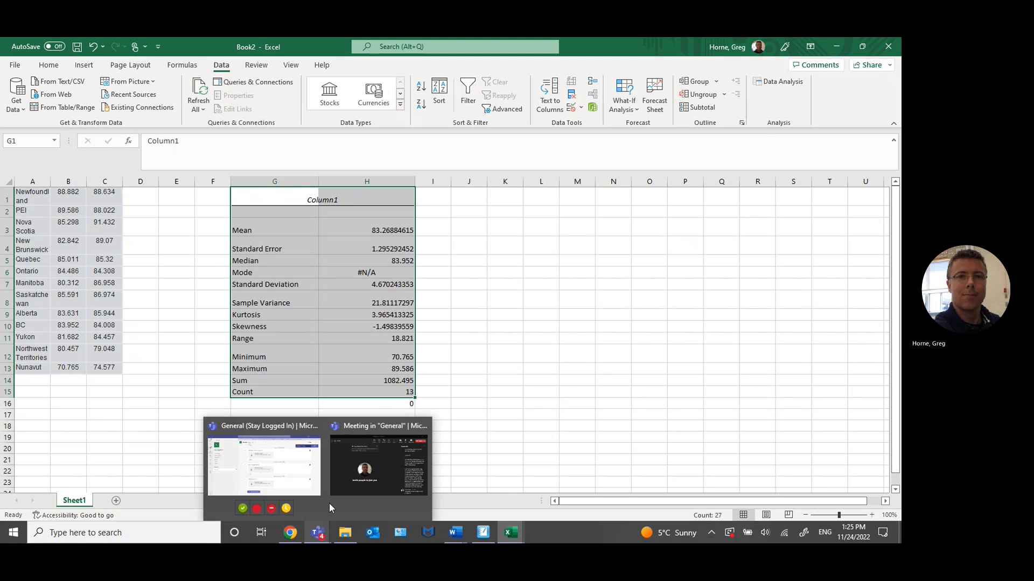
- Switch to the Teams meeting and stop its recording and transcription
click(356, 479)
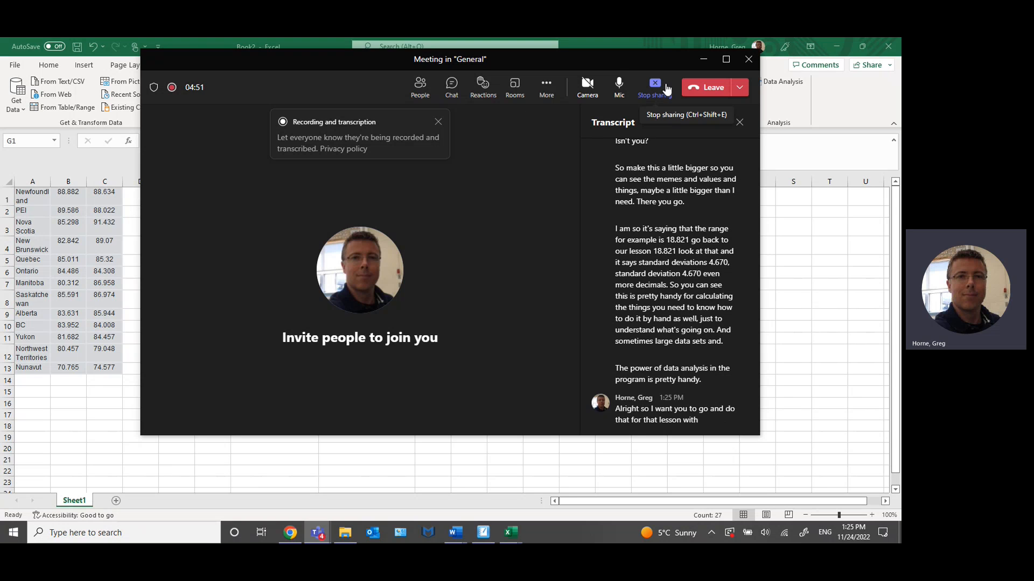
click(545, 91)
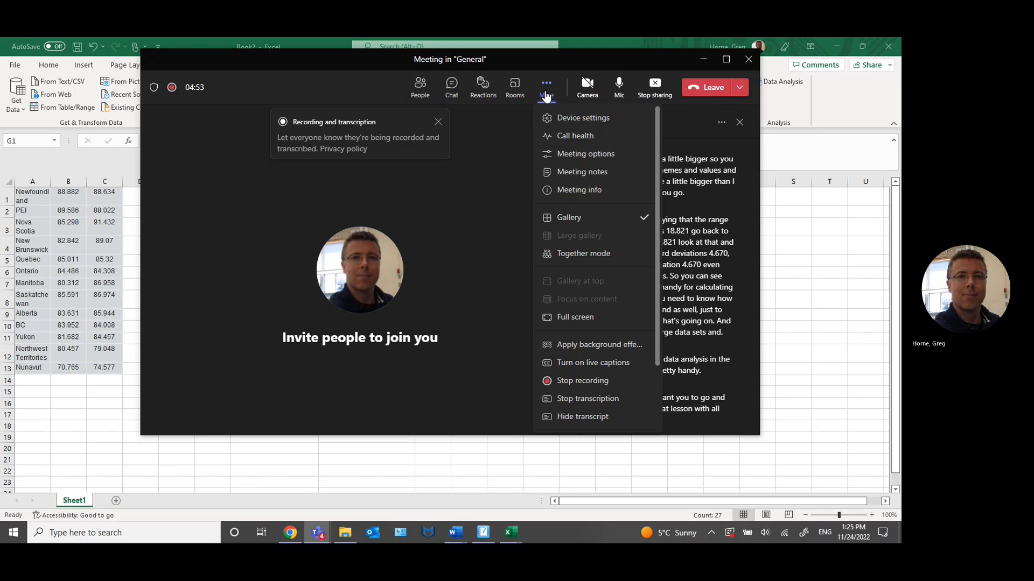
click(553, 382)
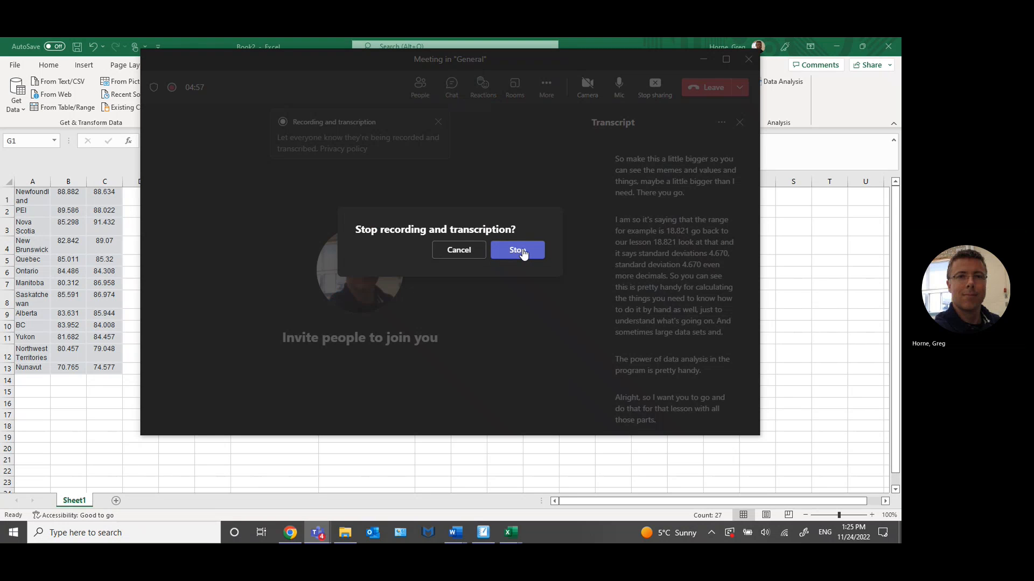